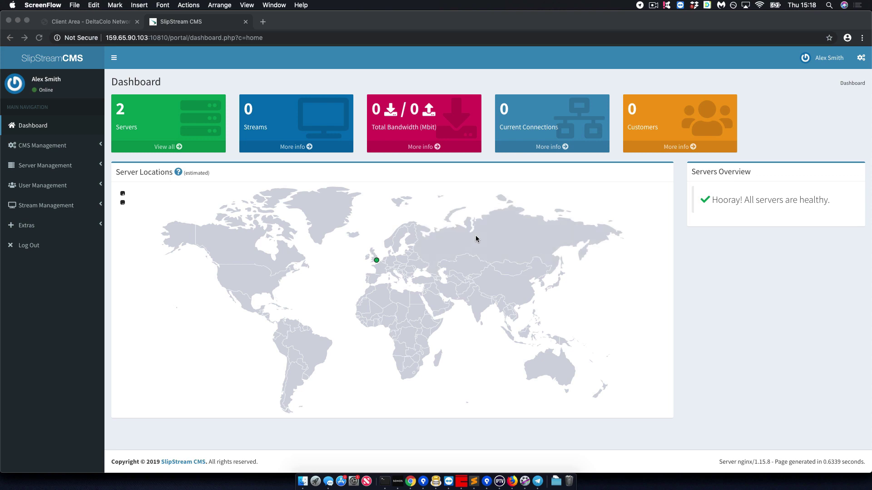
Copy the Demo Stream URL from line 9 of the Demo Email notes in Sublime Text.
{"action": "key", "text": "super+Tab"}
{"action": "key", "text": "super+Tab"}
{"action": "key", "text": "super+Tab"}
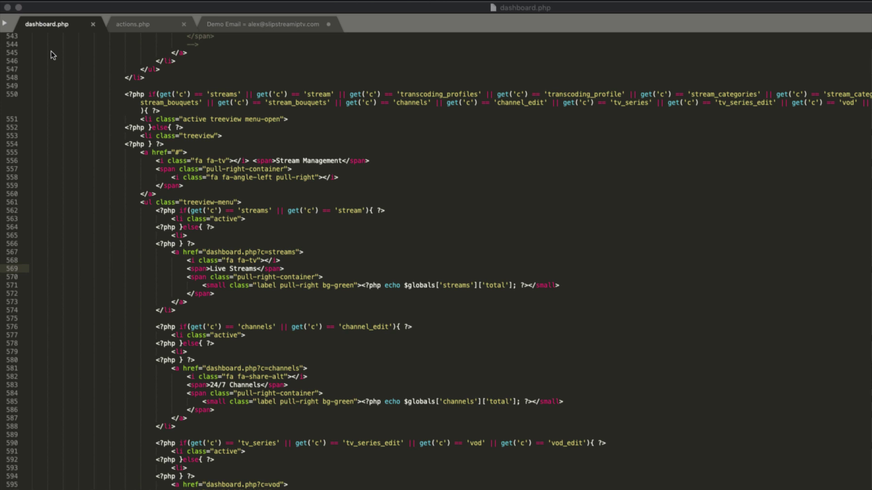
{"action": "left_click", "coordinate": [277, 23]}
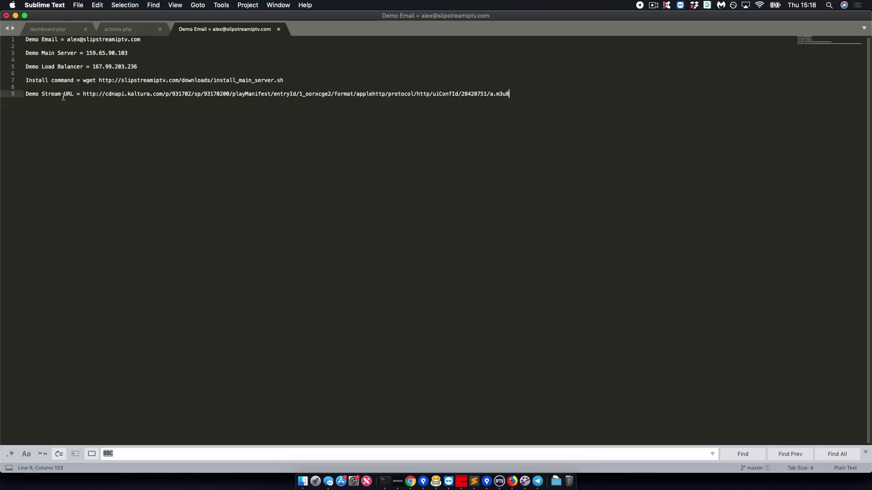
{"action": "key", "text": "super+shift+2"}
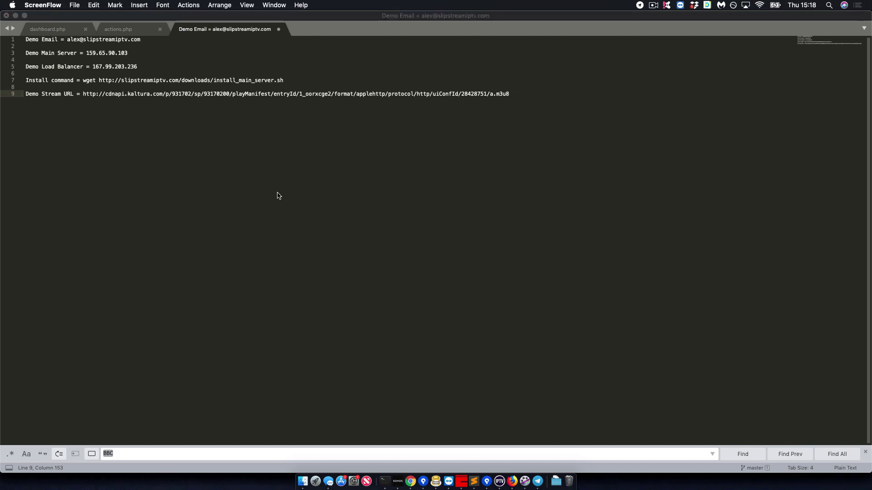
{"action": "key", "text": "super+Tab"}
{"action": "key", "text": "super+Tab"}
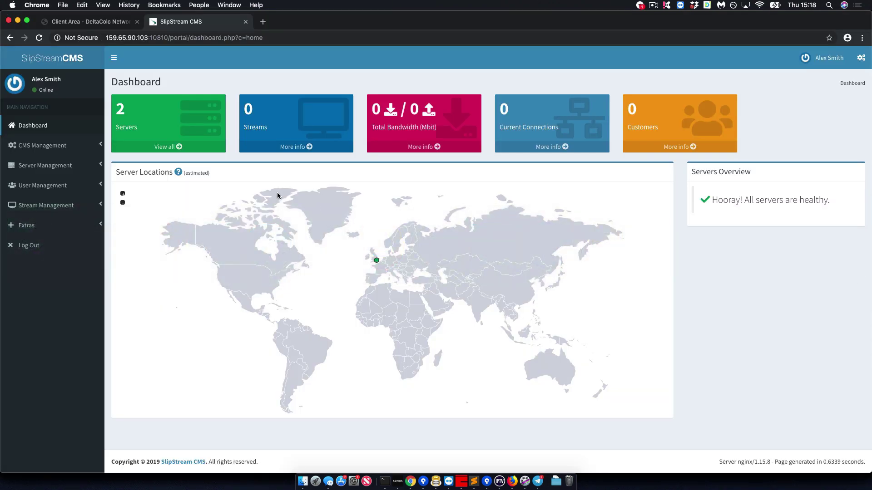
{"action": "key", "text": "super+shift+2"}
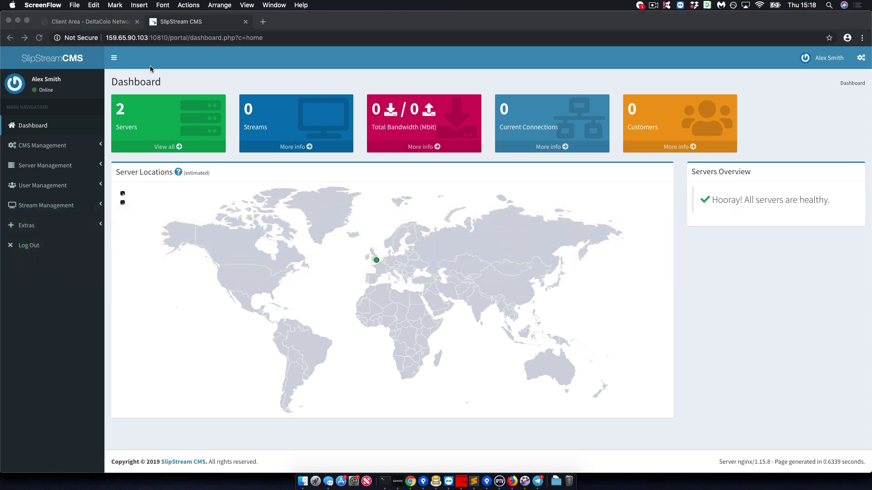
{"action": "key", "text": "super+Tab"}
{"action": "key", "text": "super+Tab"}
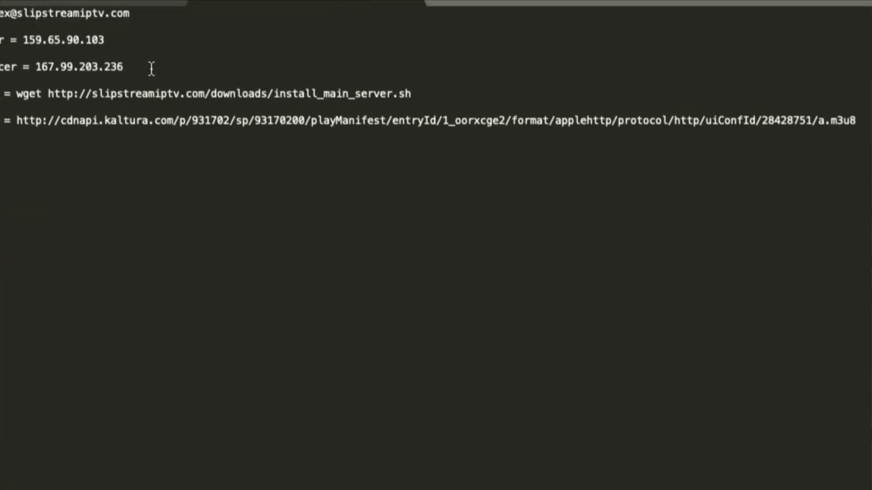
{"action": "key", "text": "Left"}
{"action": "key", "text": "Left"}
{"action": "key", "text": "Left"}
{"action": "key", "text": "Left"}
{"action": "key", "text": "Left"}
{"action": "key", "text": "super+d"}
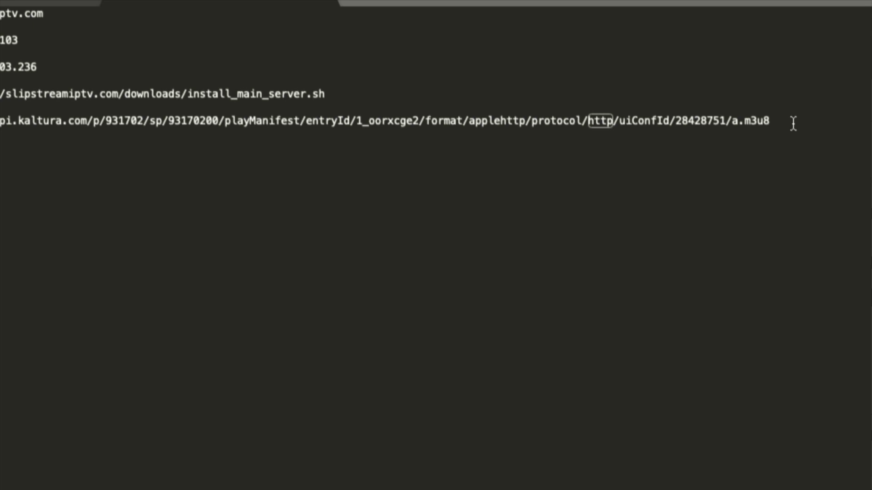
{"action": "left_click", "coordinate": [792, 122], "text": "shift"}
{"action": "key", "text": "ctrl+c"}
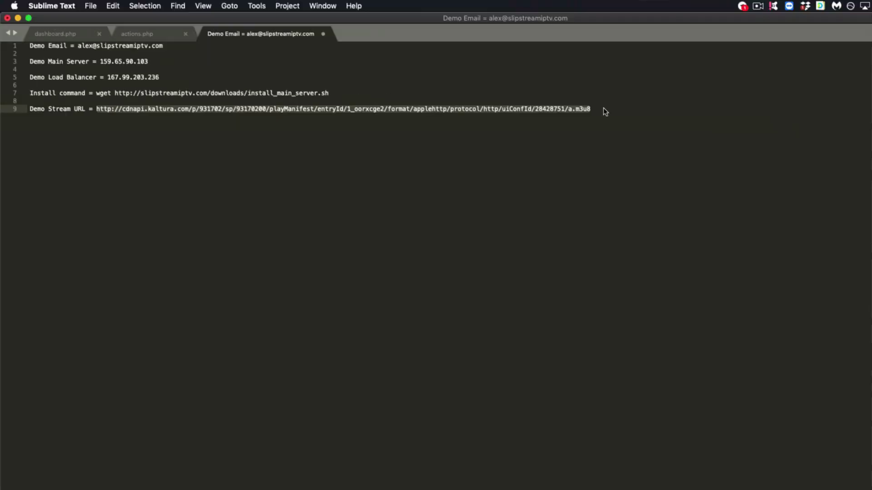
{"action": "key", "text": "super+Tab"}
{"action": "key", "text": "super+Tab"}
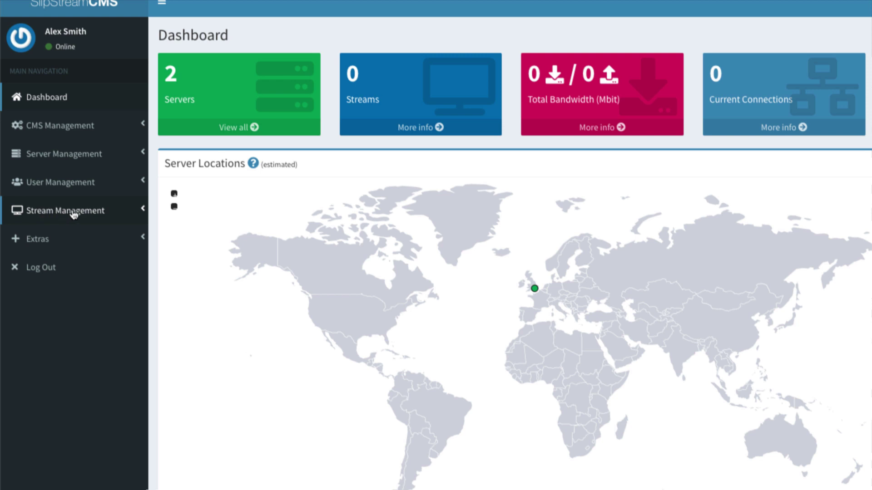
Start a new input stream under Live TV / Streams on Node Server.
{"action": "left_click", "coordinate": [68, 212]}
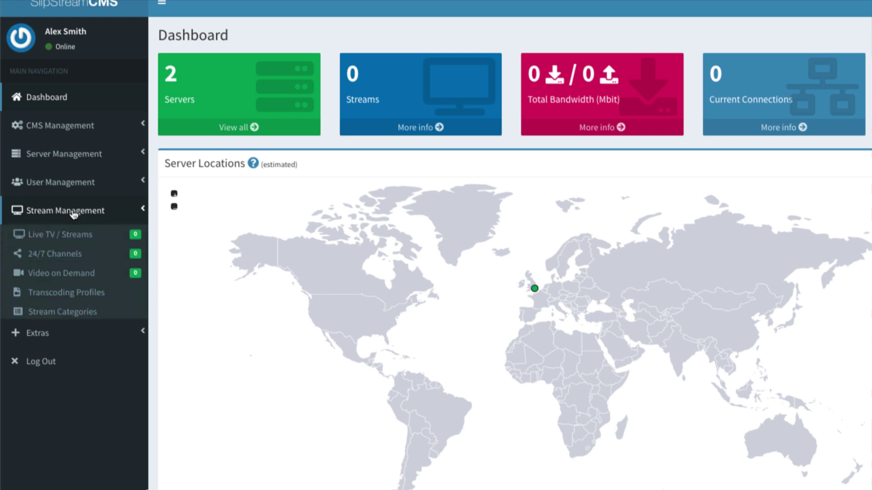
{"action": "left_click", "coordinate": [44, 235]}
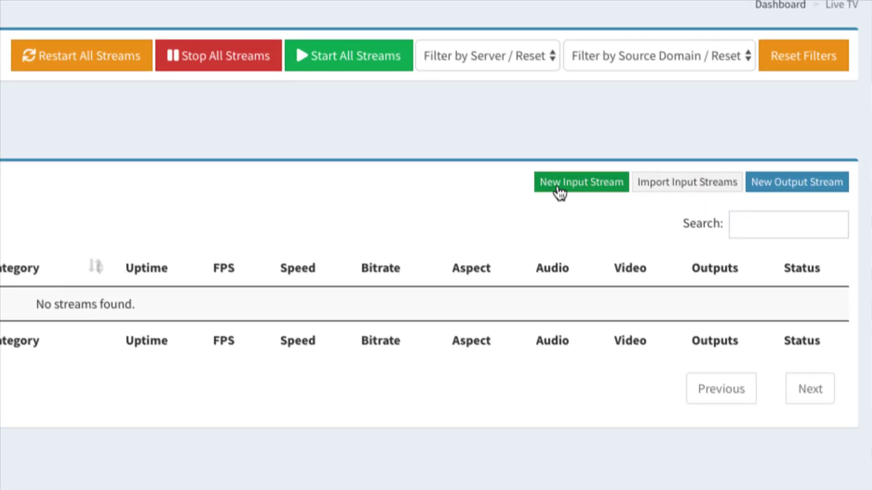
{"action": "left_click", "coordinate": [598, 191]}
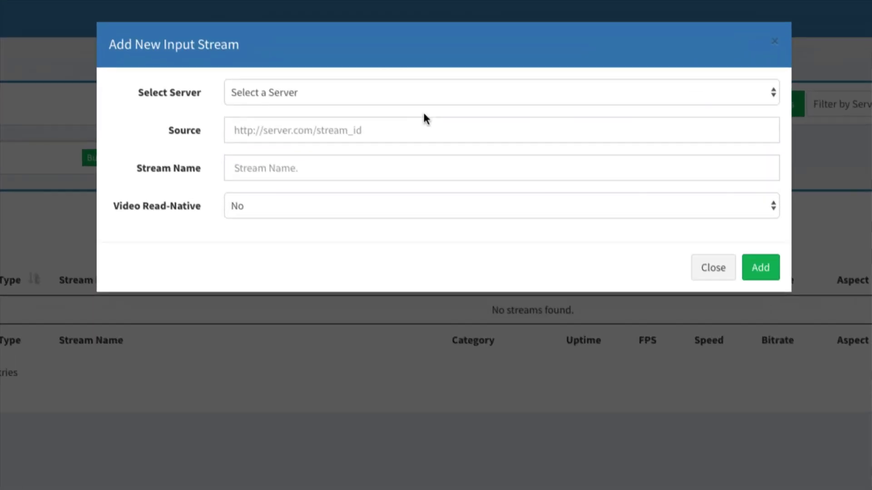
{"action": "left_click", "coordinate": [453, 91]}
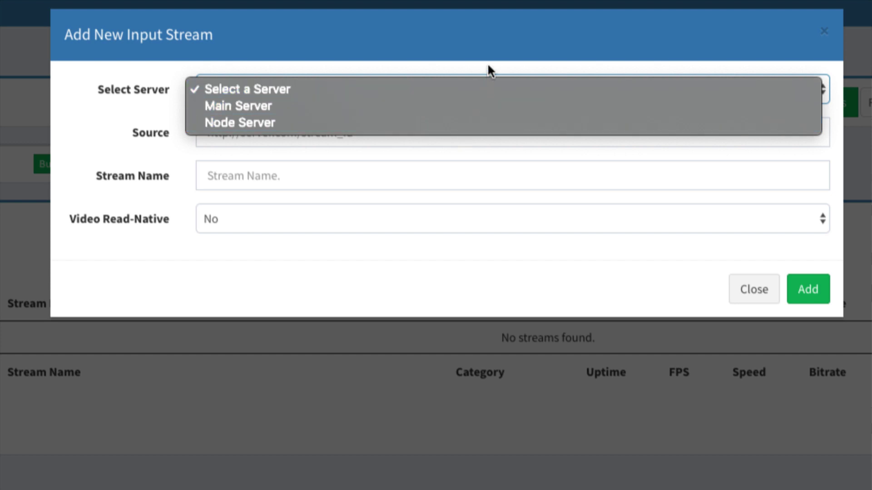
{"action": "left_click", "coordinate": [390, 131]}
{"action": "left_click", "coordinate": [381, 131]}
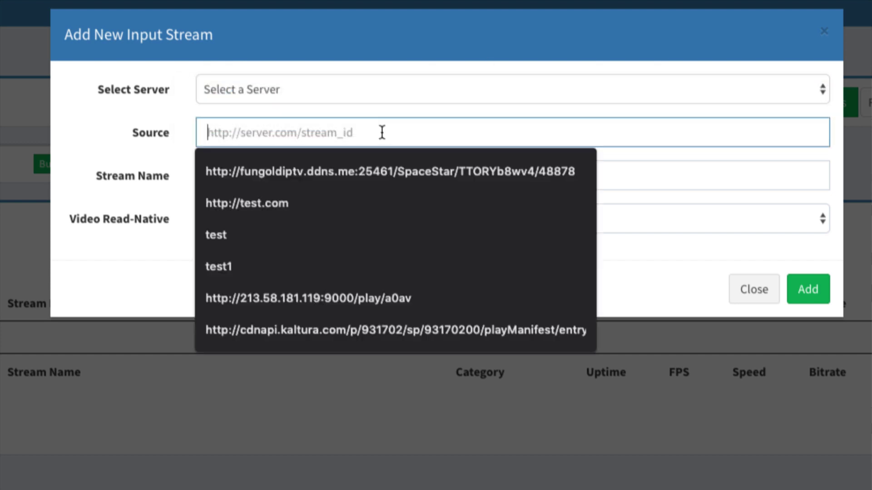
{"action": "left_click", "coordinate": [395, 90]}
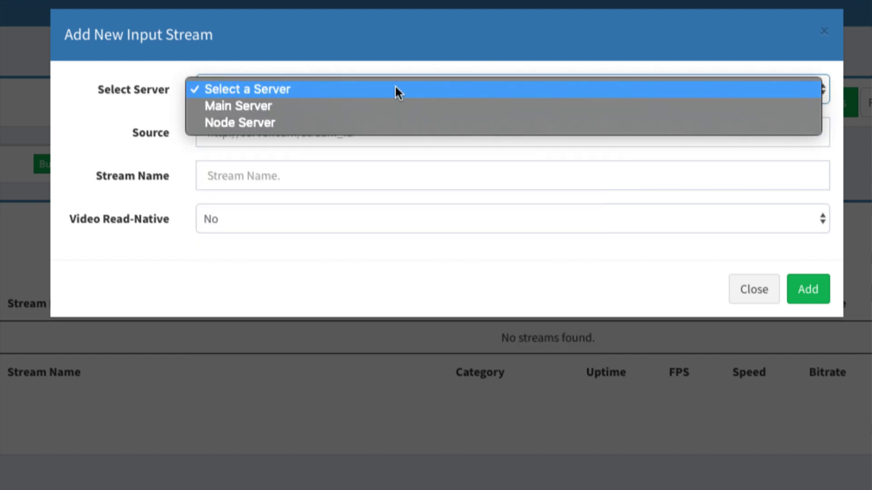
{"action": "left_click", "coordinate": [389, 119]}
Paste the Kaltura URL as source, name it US: Weather Nation, and add it.
{"action": "left_click", "coordinate": [380, 131]}
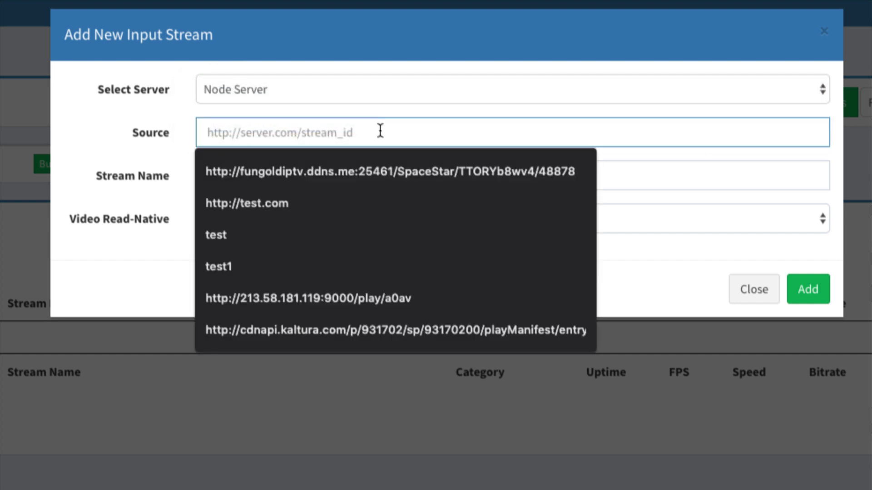
{"action": "key", "text": "ctrl+v"}
{"action": "left_click", "coordinate": [407, 175]}
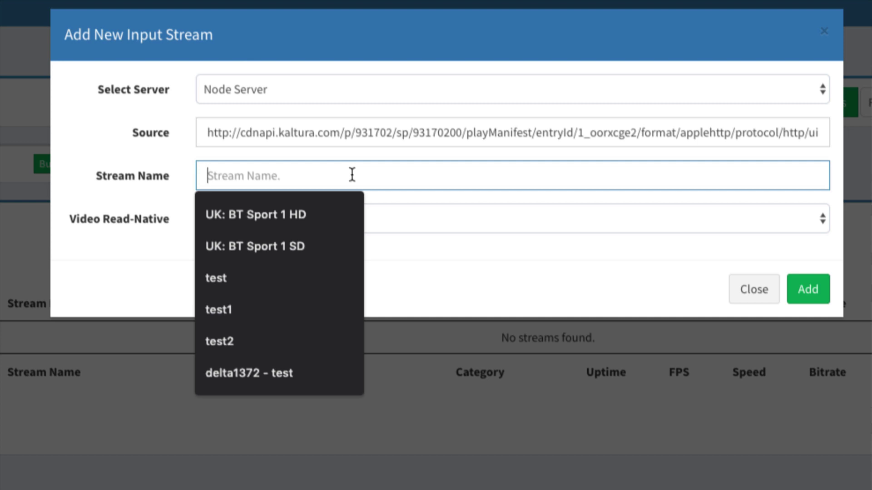
{"action": "type", "text": "US: "}
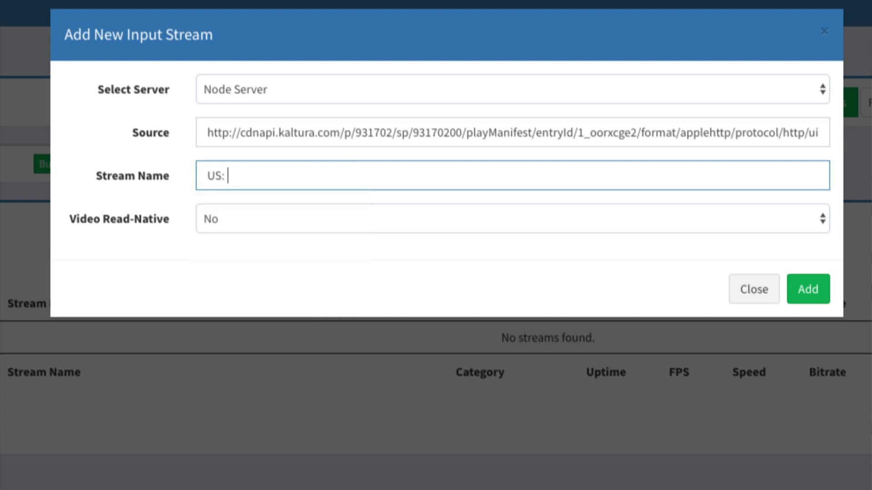
{"action": "type", "text": "Weather Nation"}
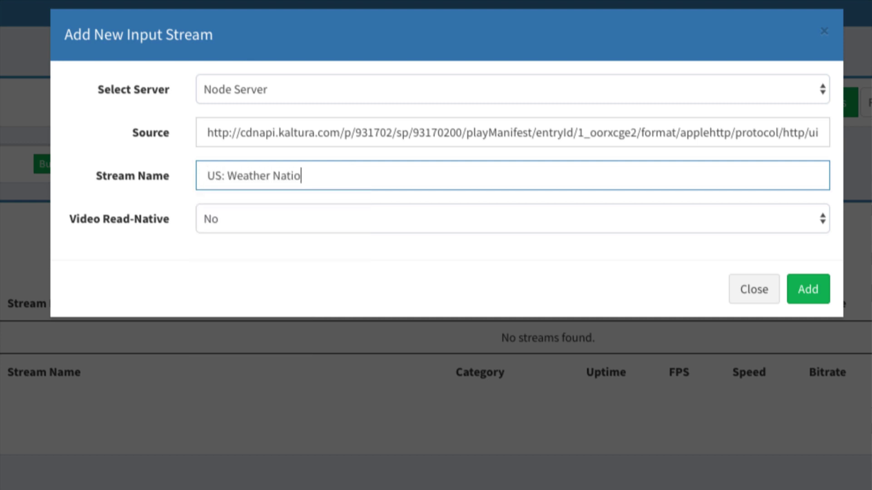
{"action": "left_click", "coordinate": [801, 296]}
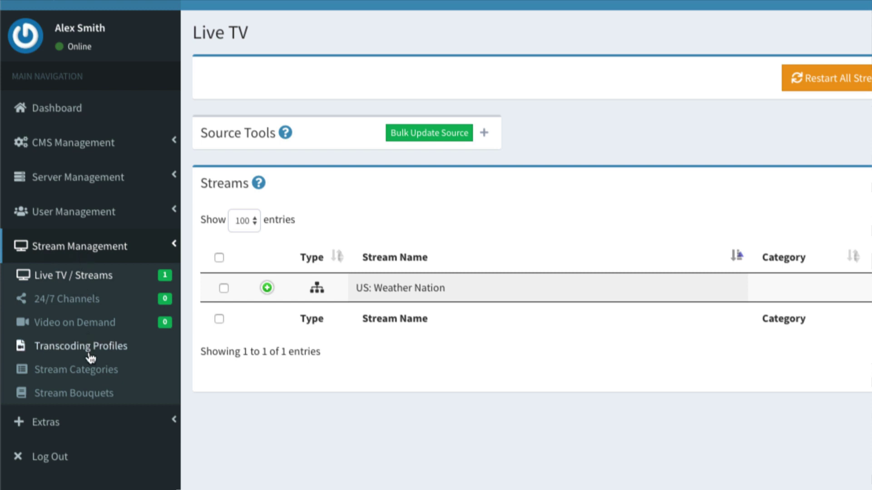
On the Stream Bouquets page, add a new bouquet named US Channels.
{"action": "left_click", "coordinate": [90, 399]}
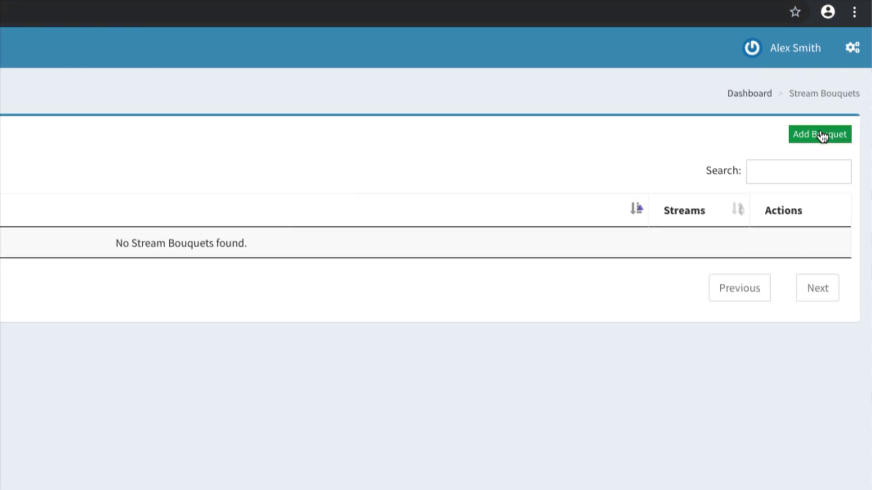
{"action": "left_click", "coordinate": [822, 134]}
{"action": "left_click", "coordinate": [325, 128]}
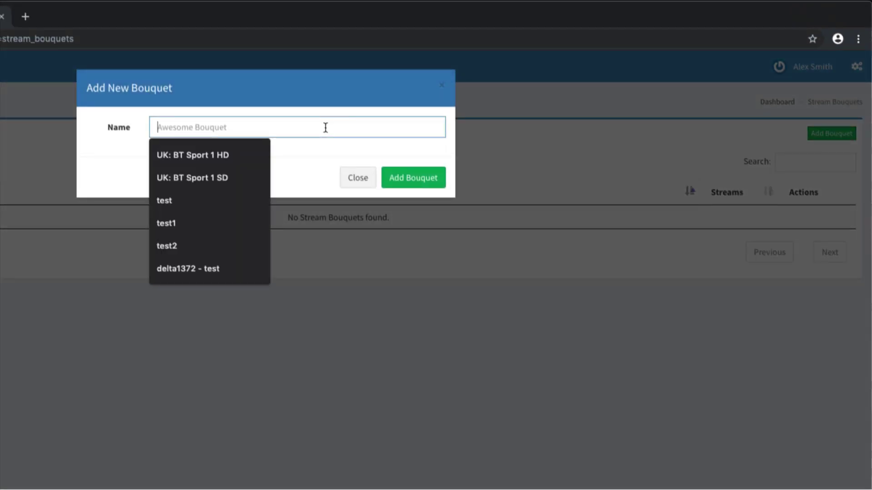
{"action": "type", "text": "US Channel"}
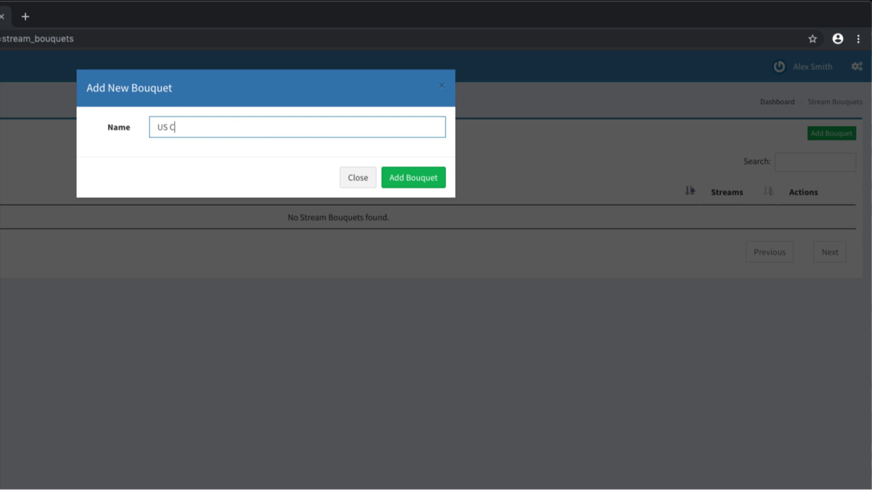
{"action": "type", "text": "s"}
{"action": "left_click", "coordinate": [423, 176]}
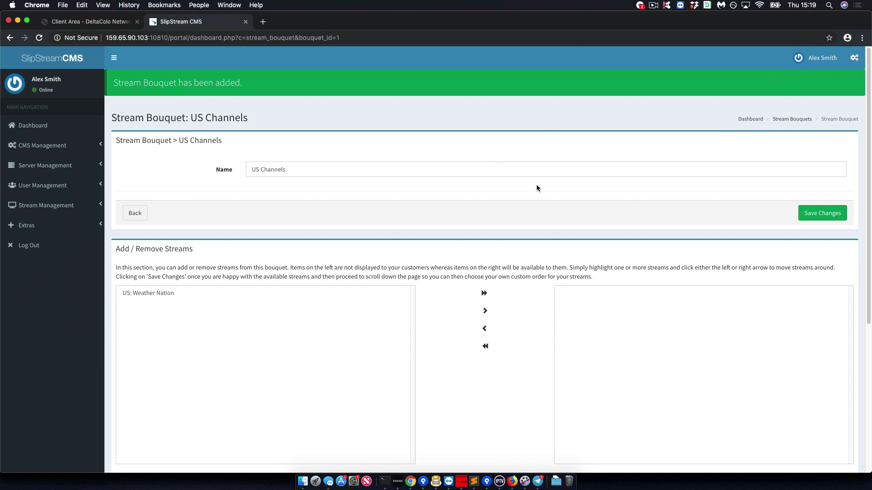
Move US: Weather Nation into the US Channels bouquet and save the stream list.
{"action": "scroll", "coordinate": [507, 195], "scroll_direction": "down", "scroll_amount": 5}
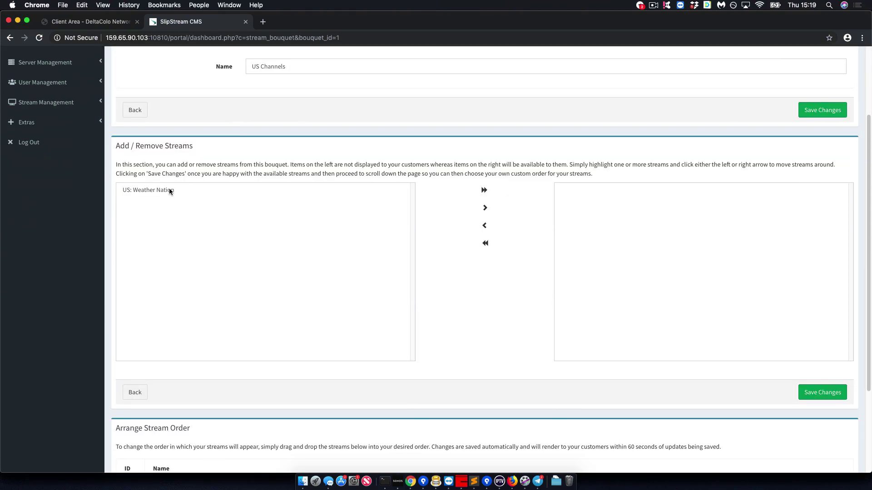
{"action": "scroll", "coordinate": [154, 188], "scroll_direction": "down", "scroll_amount": 2}
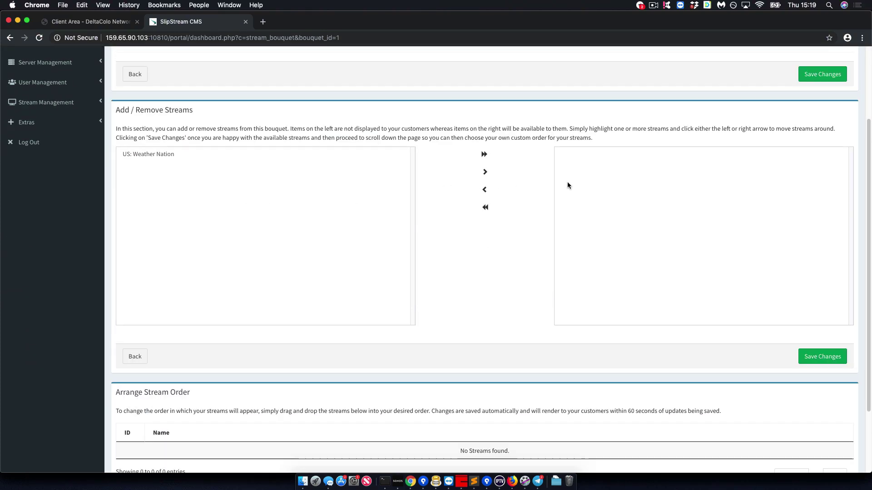
{"action": "left_click", "coordinate": [154, 154]}
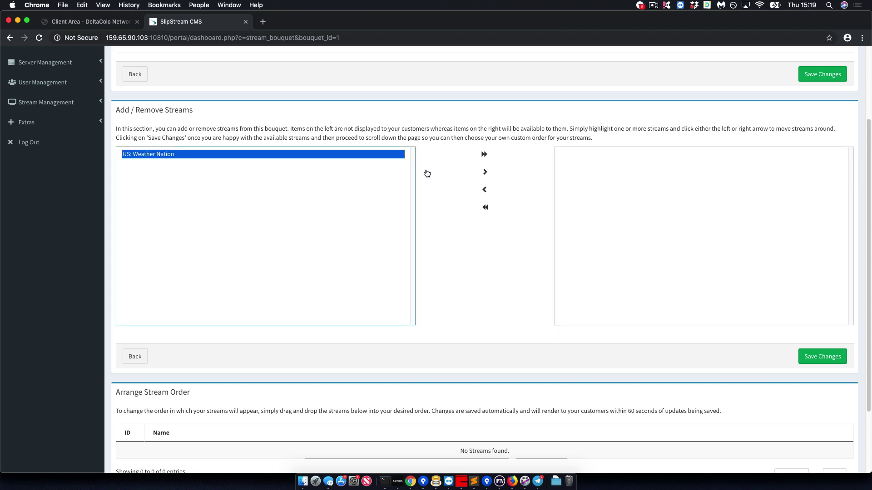
{"action": "left_click", "coordinate": [485, 172]}
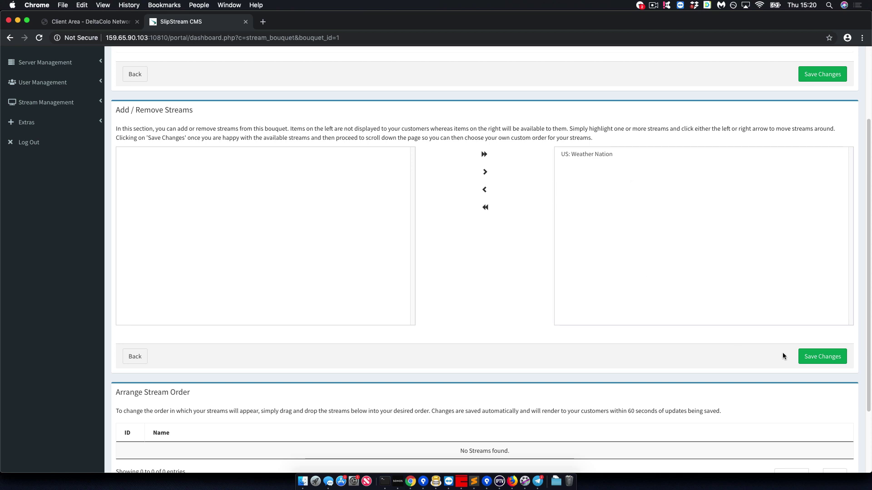
{"action": "left_click", "coordinate": [825, 361]}
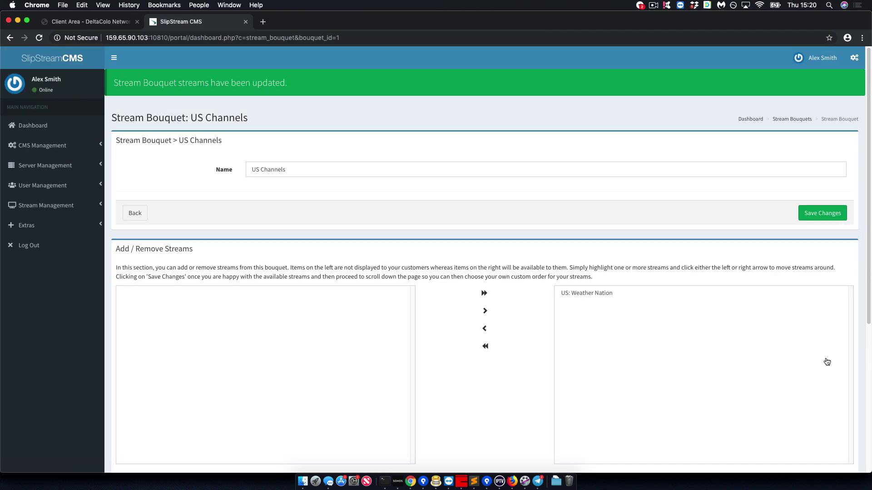
{"action": "scroll", "coordinate": [472, 322], "scroll_direction": "down", "scroll_amount": 3}
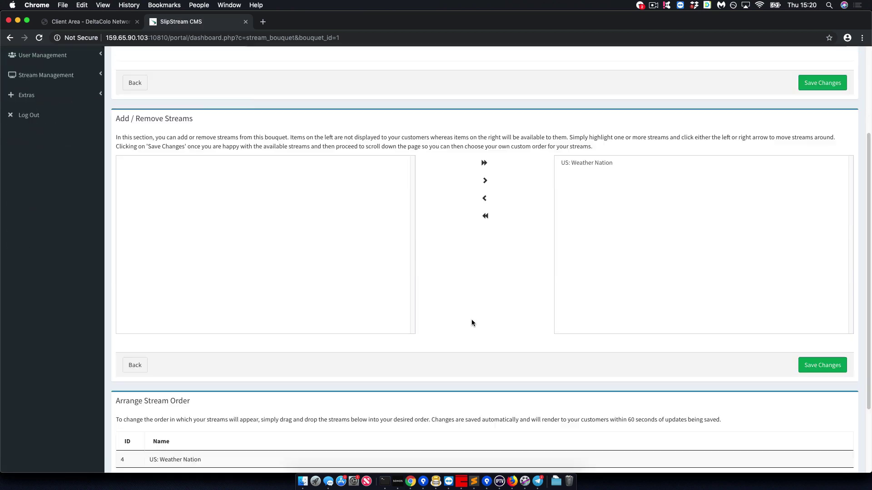
{"action": "scroll", "coordinate": [472, 322], "scroll_direction": "down", "scroll_amount": 2}
{"action": "left_click_drag", "start_coordinate": [219, 361], "coordinate": [232, 396]}
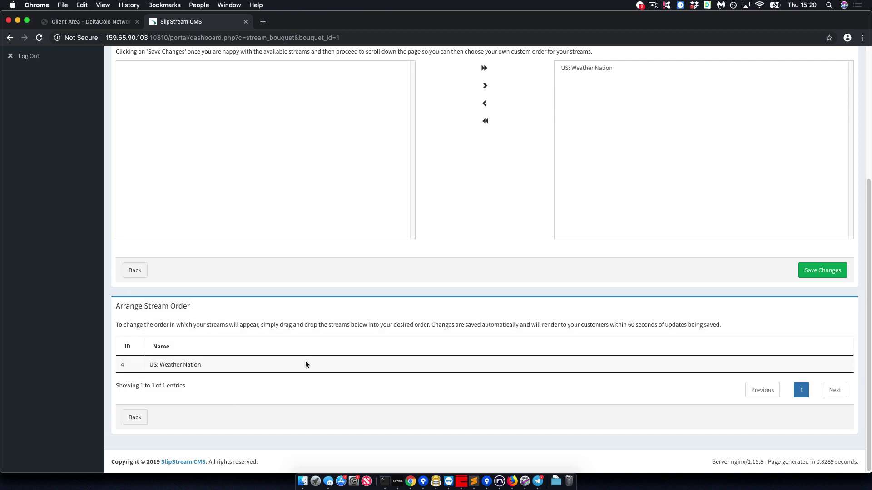
{"action": "scroll", "coordinate": [305, 361], "scroll_direction": "up", "scroll_amount": 5}
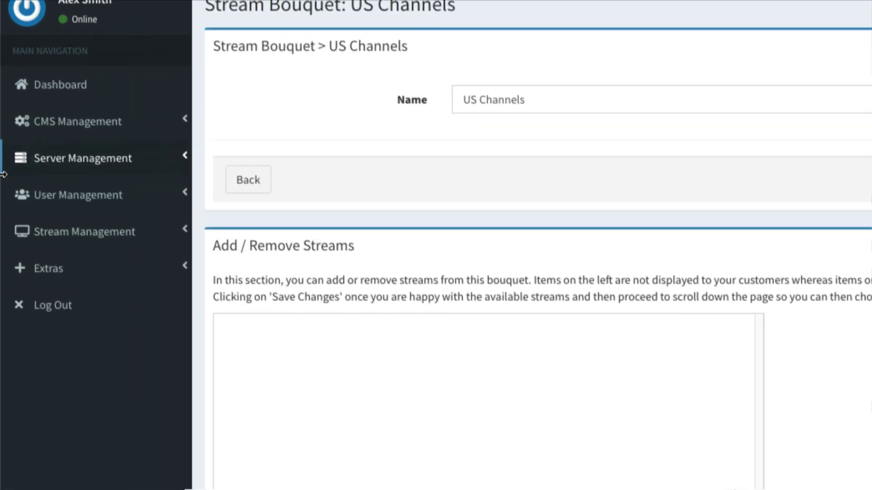
Go to User Management > Customers and start adding a new customer.
{"action": "left_click", "coordinate": [94, 202]}
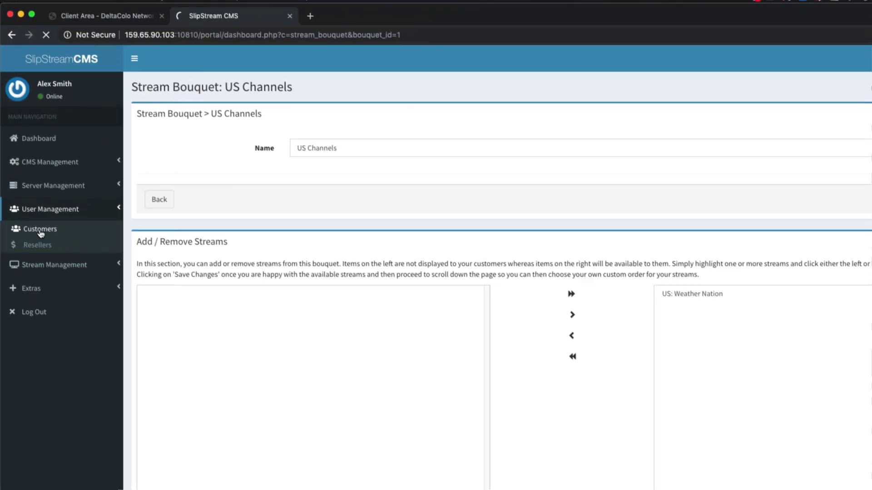
{"action": "left_click", "coordinate": [66, 231]}
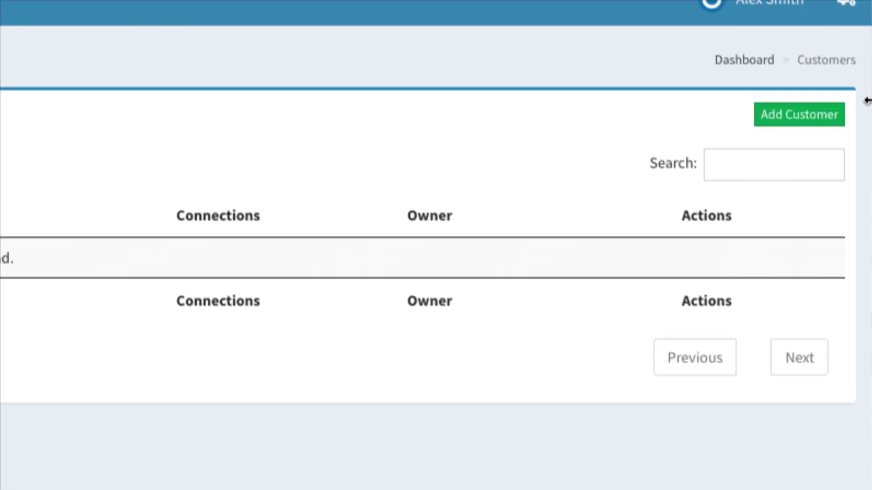
{"action": "left_click", "coordinate": [846, 108]}
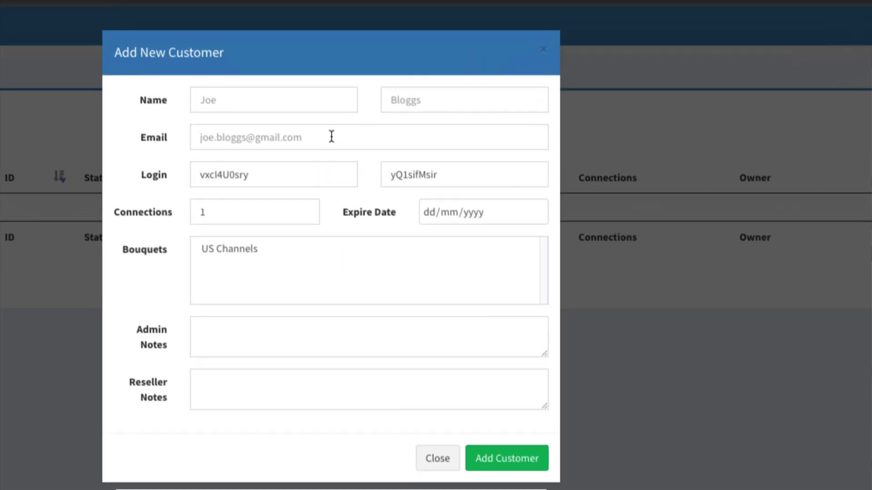
Enter the customer's first name, surname and e-mail address.
{"action": "left_click", "coordinate": [307, 100]}
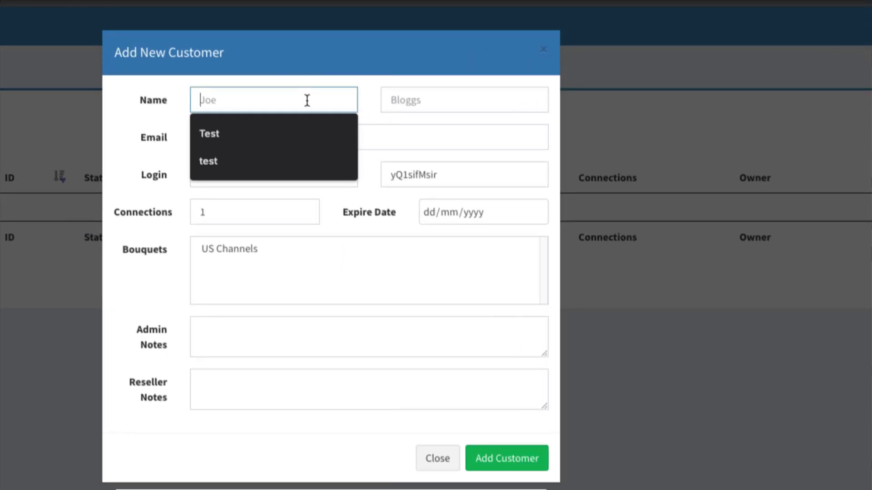
{"action": "key", "text": "Tab"}
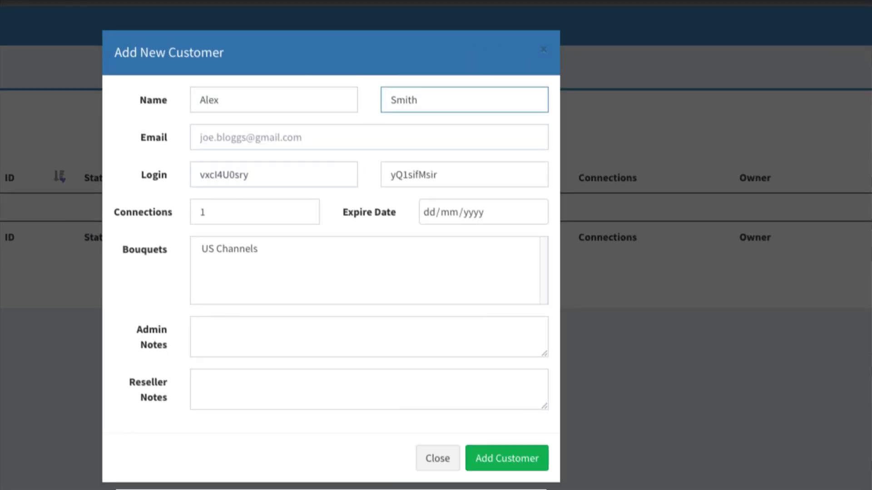
{"action": "left_click", "coordinate": [201, 137]}
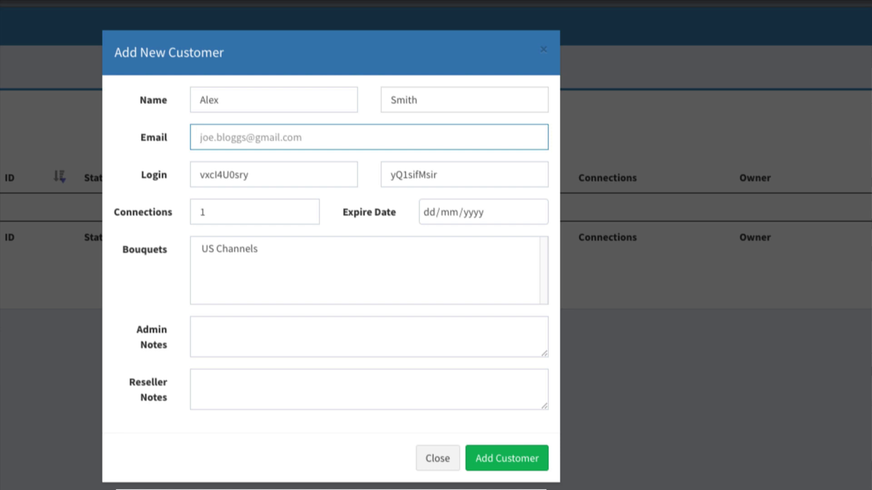
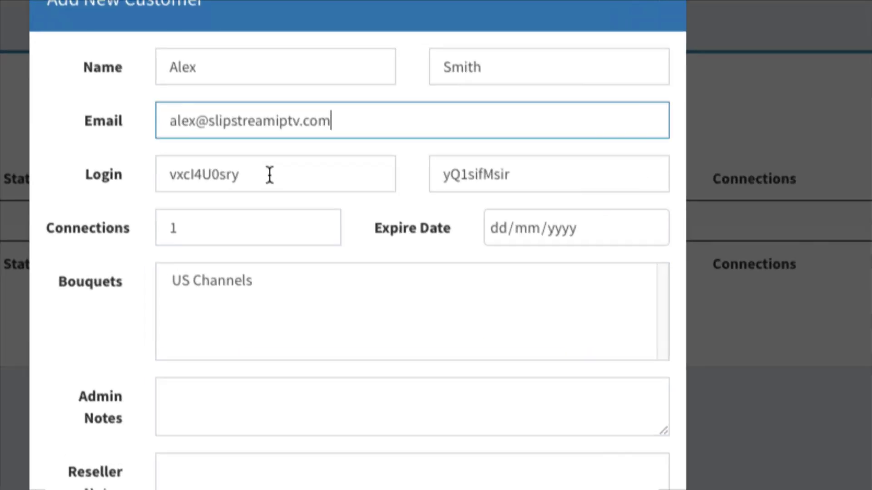
Check the auto-generated username and password, then clear the Connections value.
{"action": "double_click", "coordinate": [295, 177]}
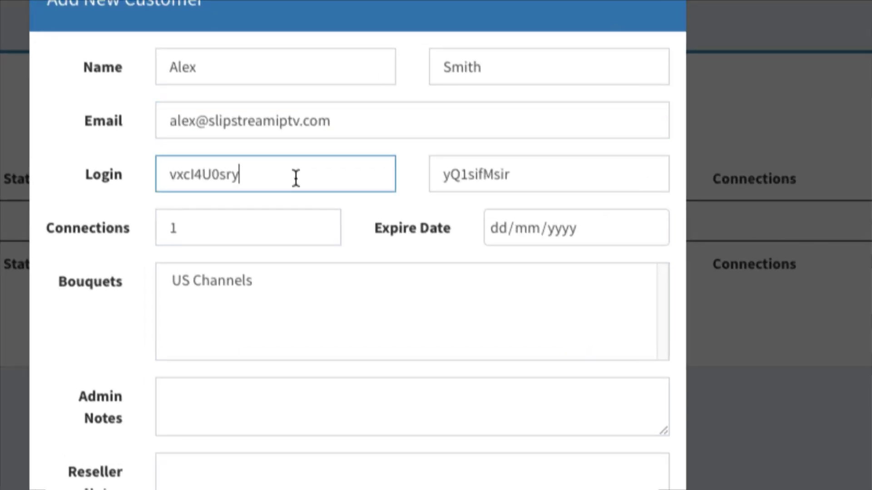
{"action": "double_click", "coordinate": [568, 178]}
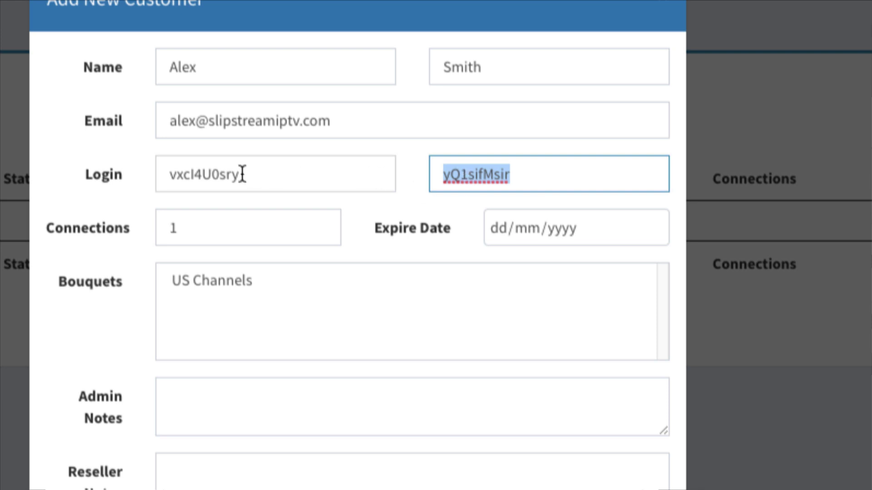
{"action": "left_click", "coordinate": [185, 176]}
{"action": "double_click", "coordinate": [185, 176]}
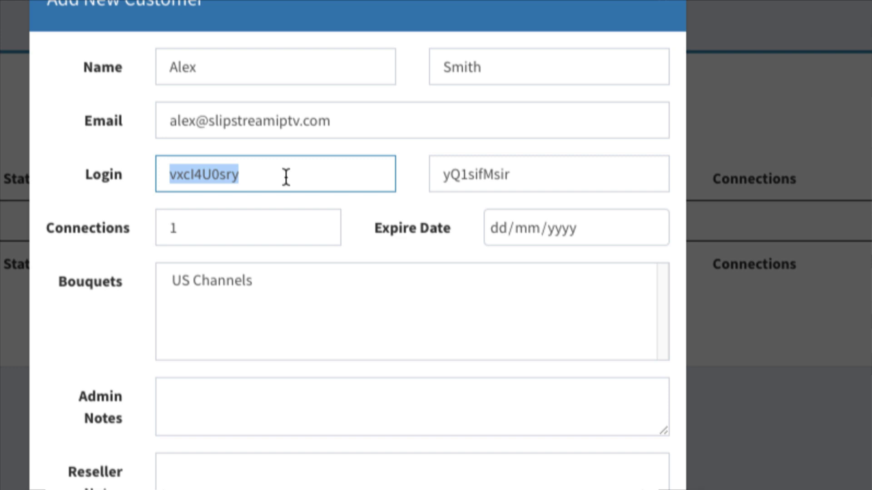
{"action": "left_click", "coordinate": [217, 230]}
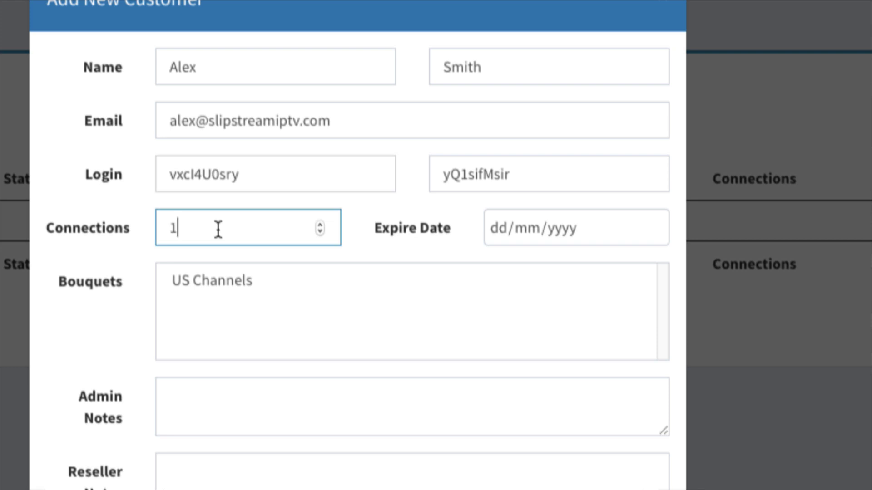
{"action": "key", "text": "BackSpace"}
Set 2 connections, expiry 9 November 2019, the US Channels bouquet, and add the customer.
{"action": "type", "text": "2"}
{"action": "left_click", "coordinate": [653, 225]}
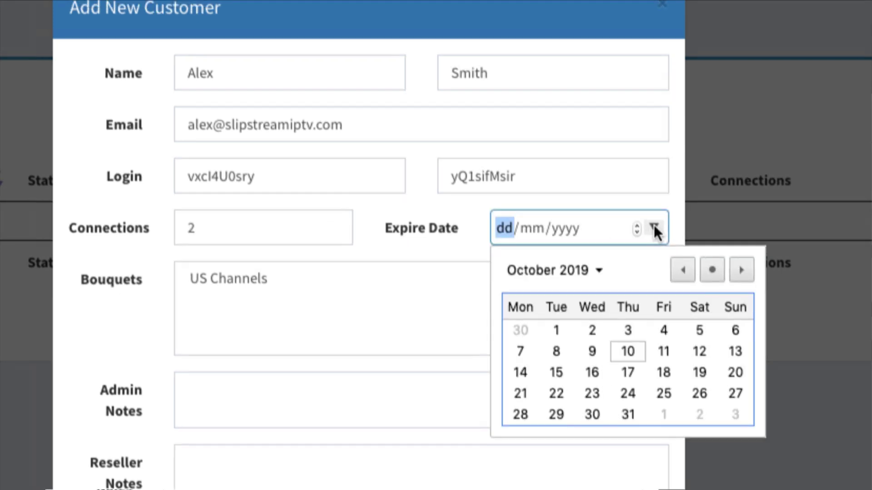
{"action": "left_click", "coordinate": [597, 266]}
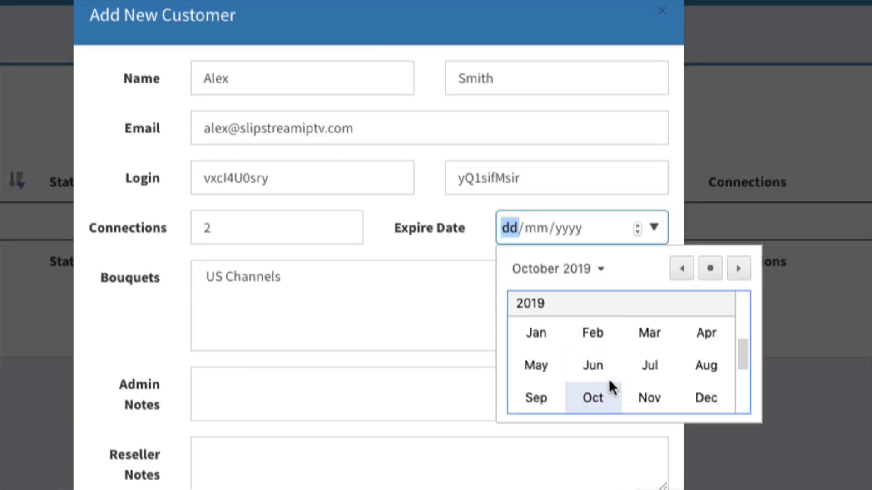
{"action": "left_click", "coordinate": [642, 392]}
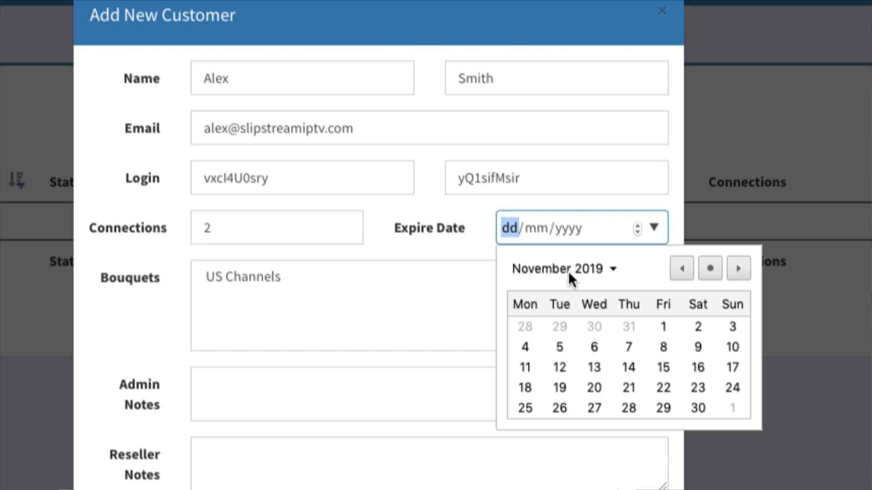
{"action": "left_click", "coordinate": [698, 348]}
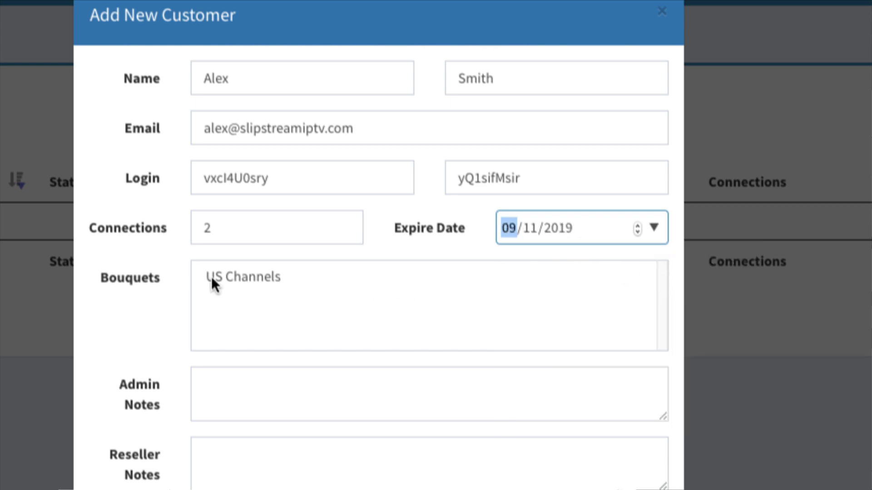
{"action": "left_click", "coordinate": [276, 280]}
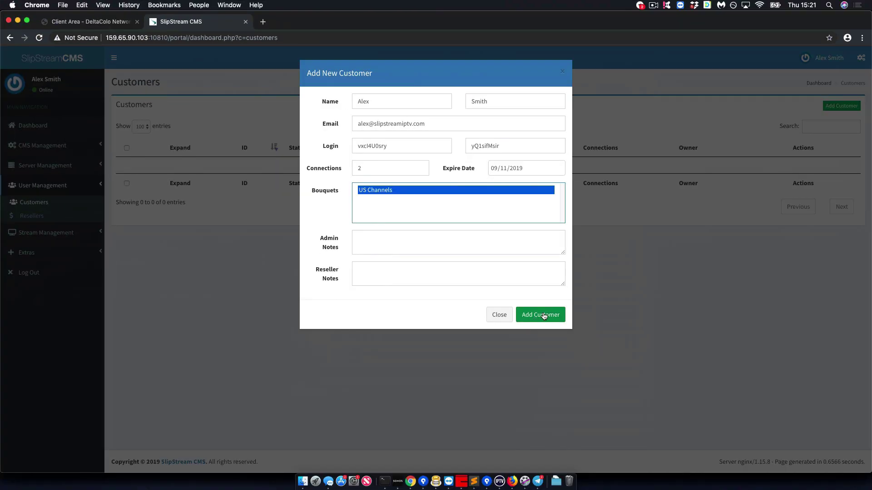
{"action": "left_click", "coordinate": [613, 411]}
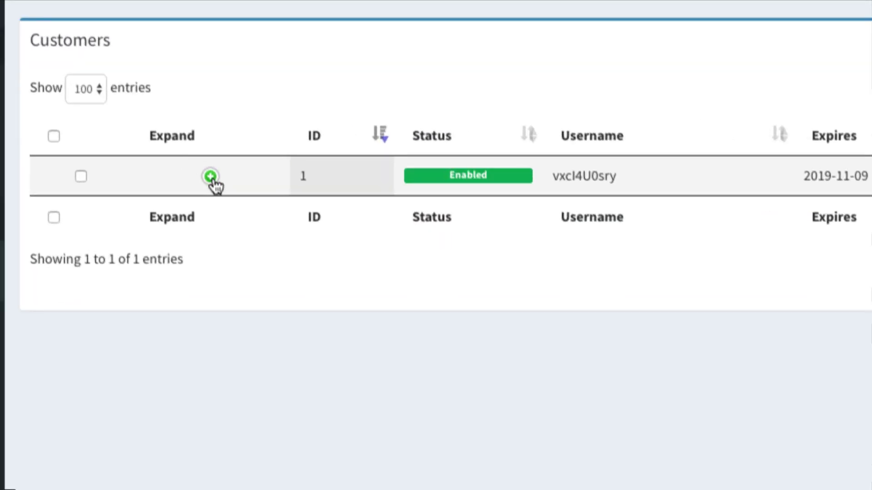
Reveal the customer's playlist links and select the full M3U Playlist URL.
{"action": "left_click", "coordinate": [210, 177]}
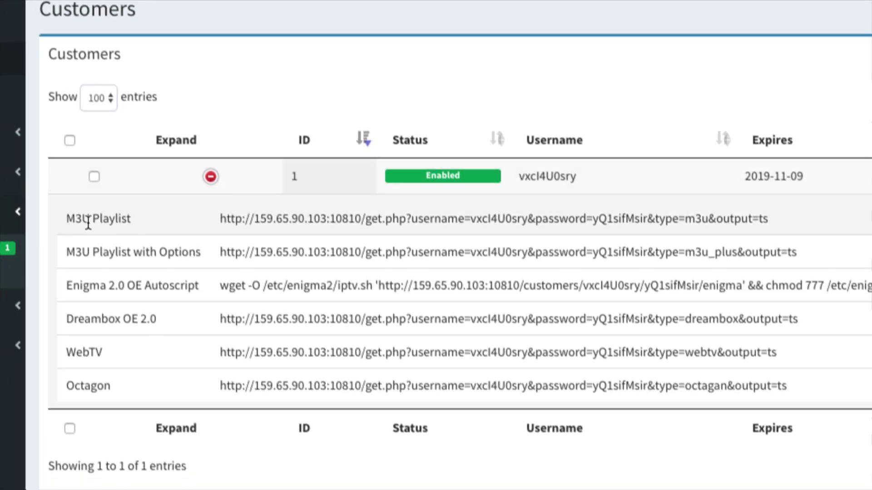
{"action": "triple_click", "coordinate": [272, 219]}
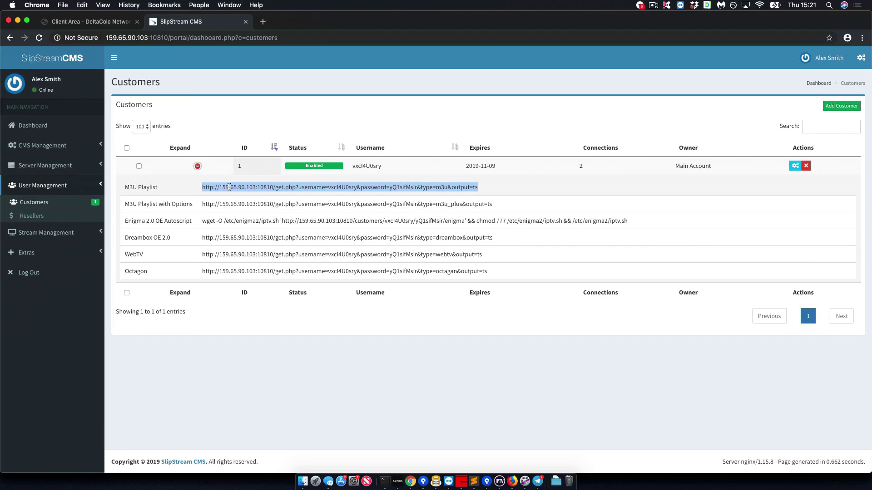
Launch VLC and play the pasted M3U Playlist URL as a network stream.
{"action": "key", "text": "super+space"}
{"action": "type", "text": "vlc"}
{"action": "key", "text": "Return"}
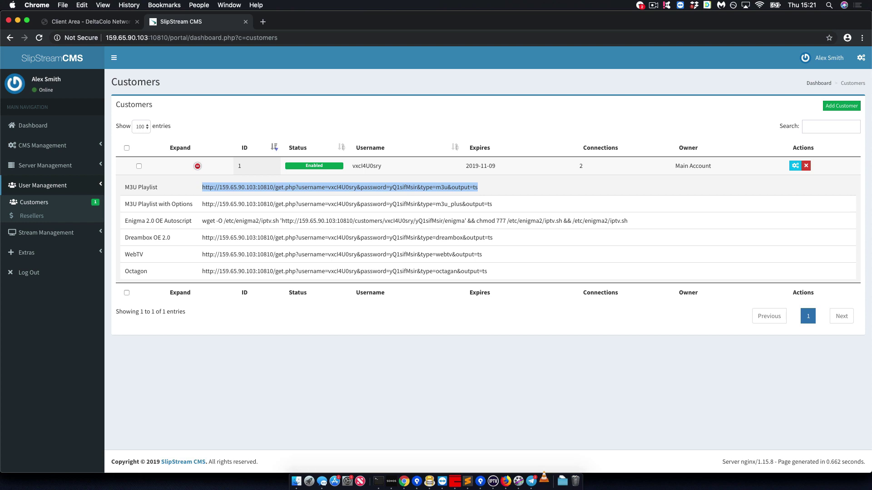
{"action": "key", "text": "super+n"}
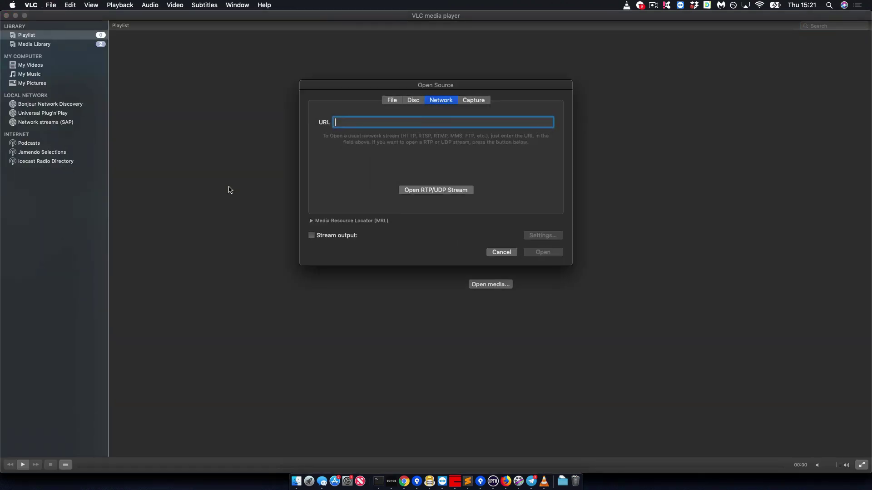
{"action": "key", "text": "super+v"}
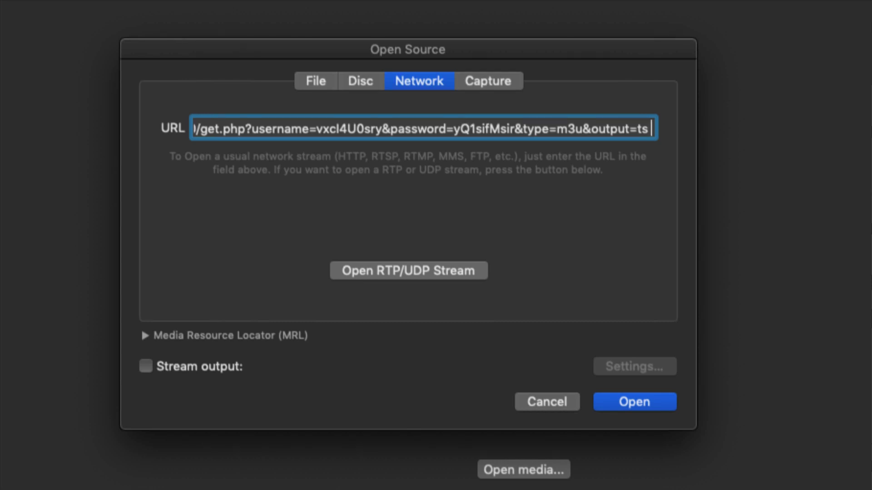
{"action": "key", "text": "super+a"}
{"action": "key", "text": "Return"}
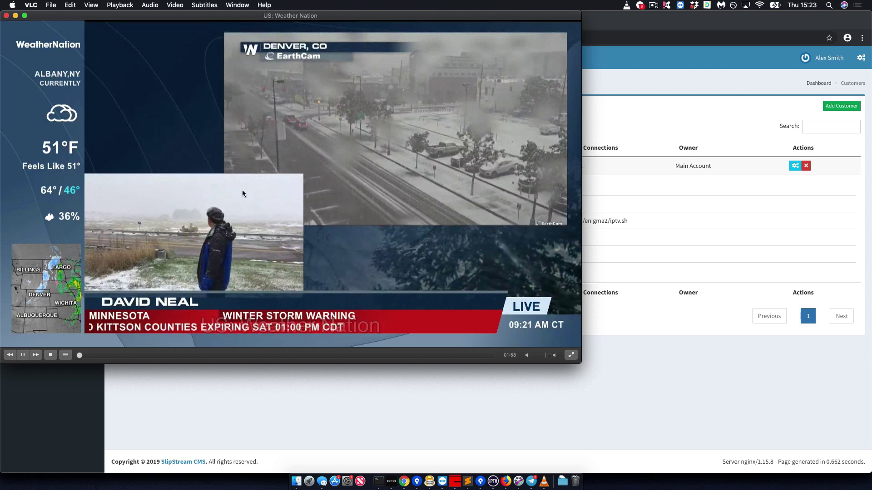
{"action": "scroll", "coordinate": [309, 187], "scroll_direction": "up", "scroll_amount": 1}
Expand US: Weather Nation in Live TV / Streams and highlight its Conn: 1 count.
{"action": "scroll", "coordinate": [308, 188], "scroll_direction": "down", "scroll_amount": 20}
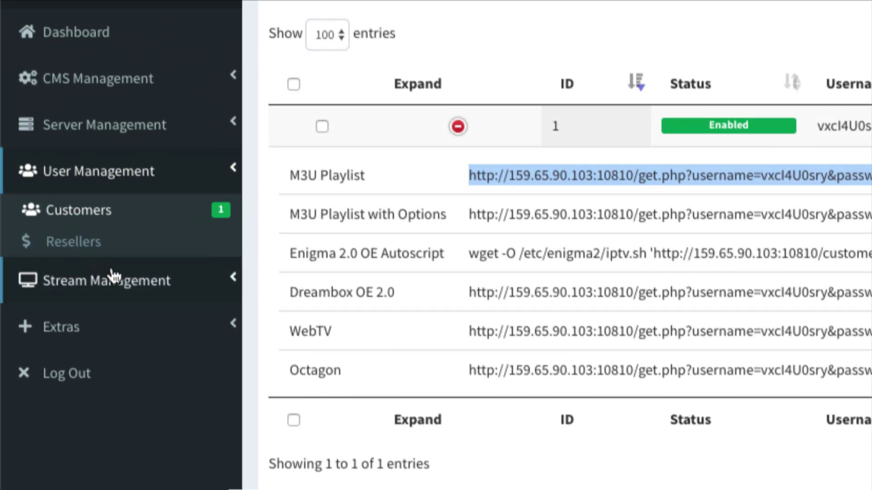
{"action": "left_click", "coordinate": [105, 262]}
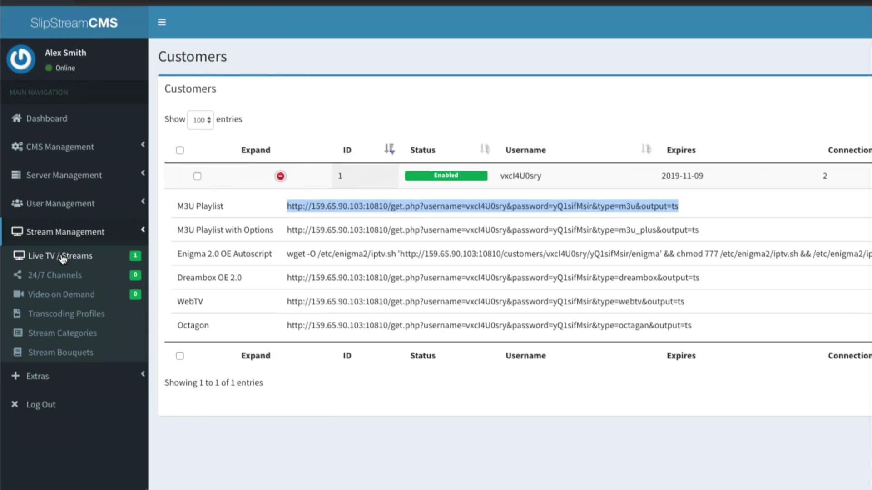
{"action": "left_click", "coordinate": [103, 263]}
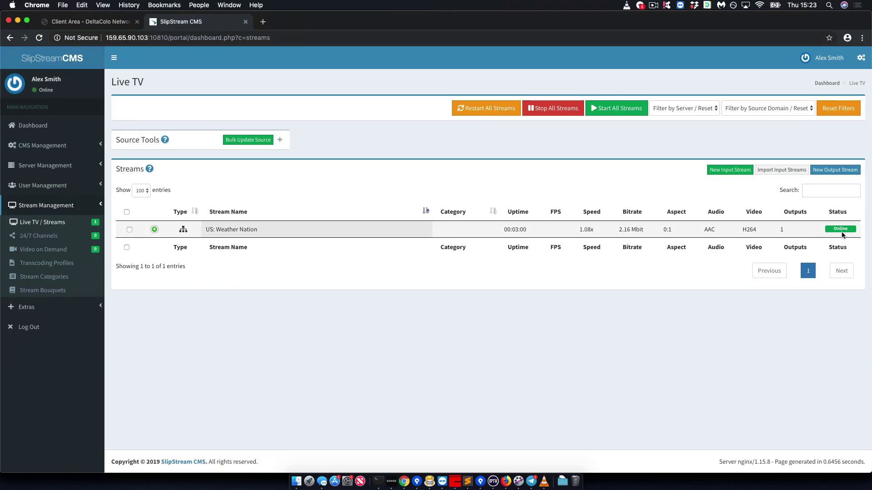
{"action": "left_click", "coordinate": [155, 230]}
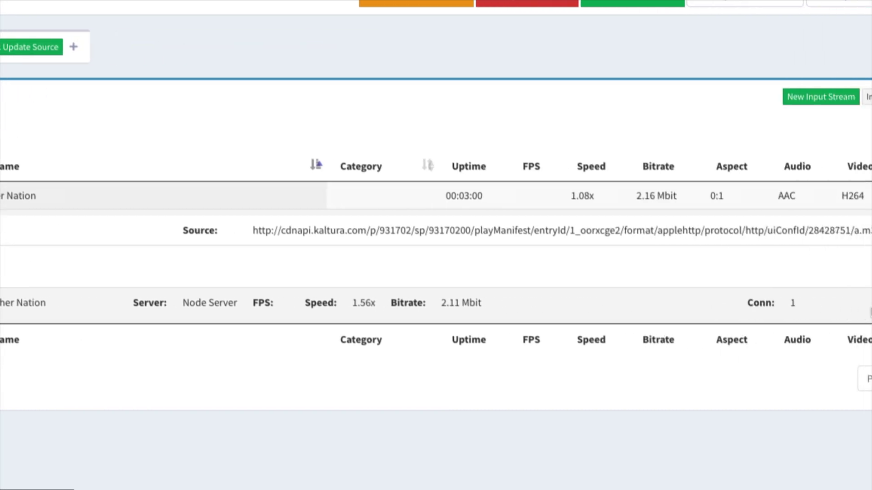
{"action": "left_click_drag", "start_coordinate": [596, 305], "coordinate": [563, 303]}
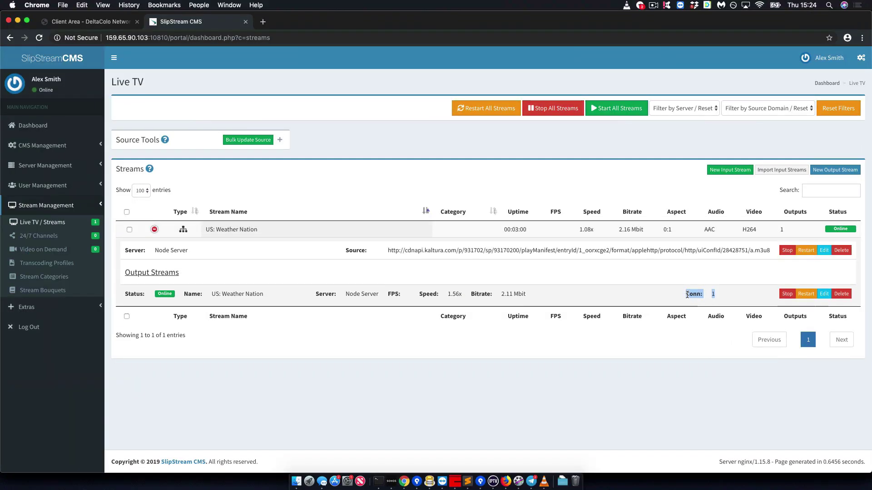